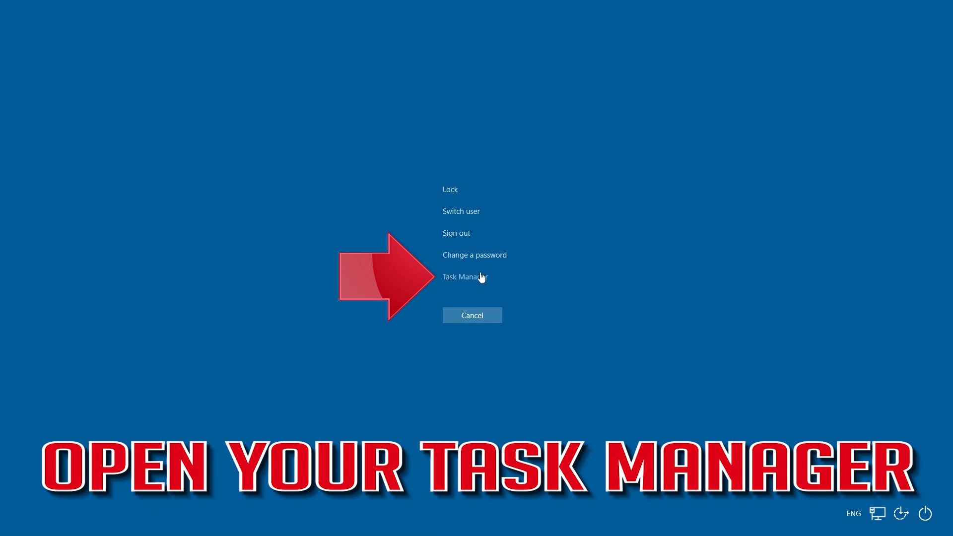
# End the EpicGamesLauncher process from Task Manager's detailed process list, then close Task Manager.
pyautogui.click(472, 278)
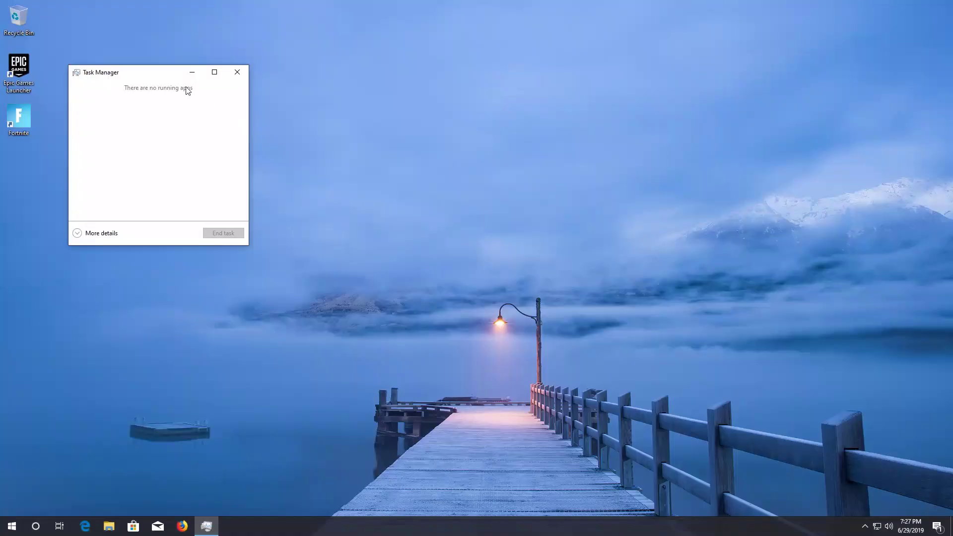
pyautogui.moveTo(165, 74); pyautogui.dragTo(474, 144)
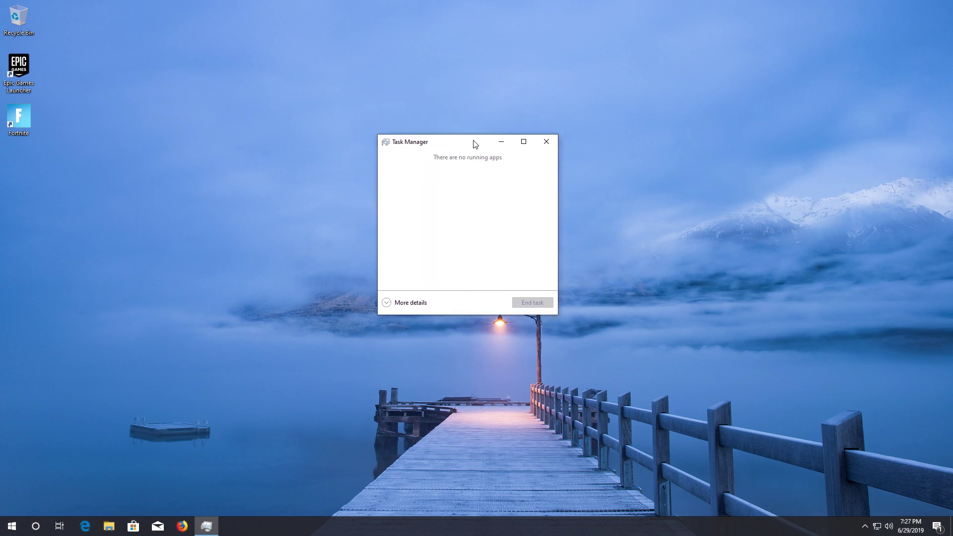
pyautogui.click(387, 306)
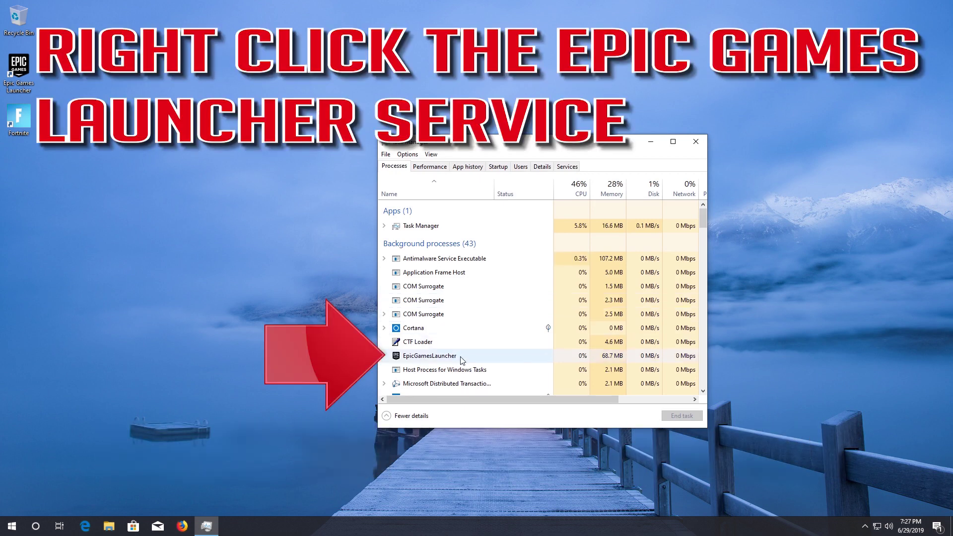
pyautogui.click(416, 362)
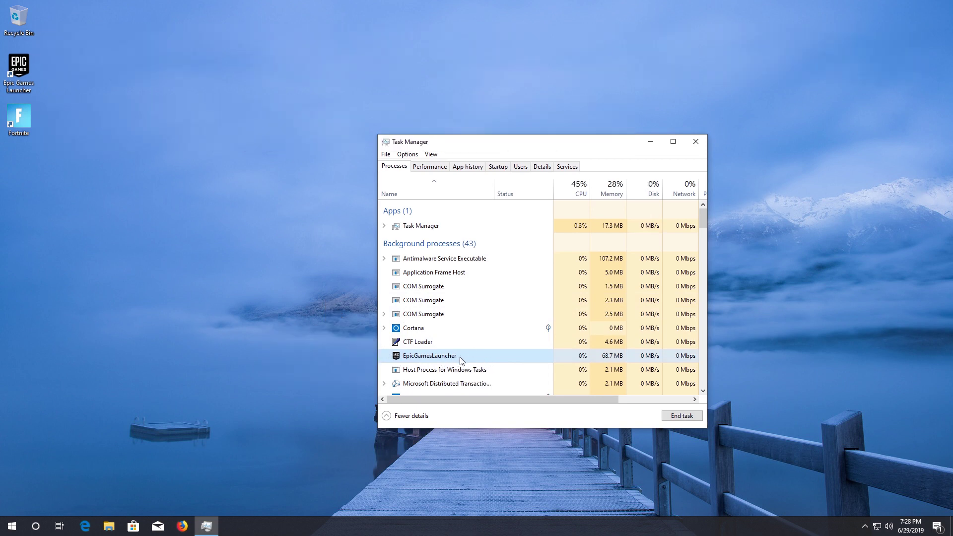
pyautogui.rightClick(460, 356)
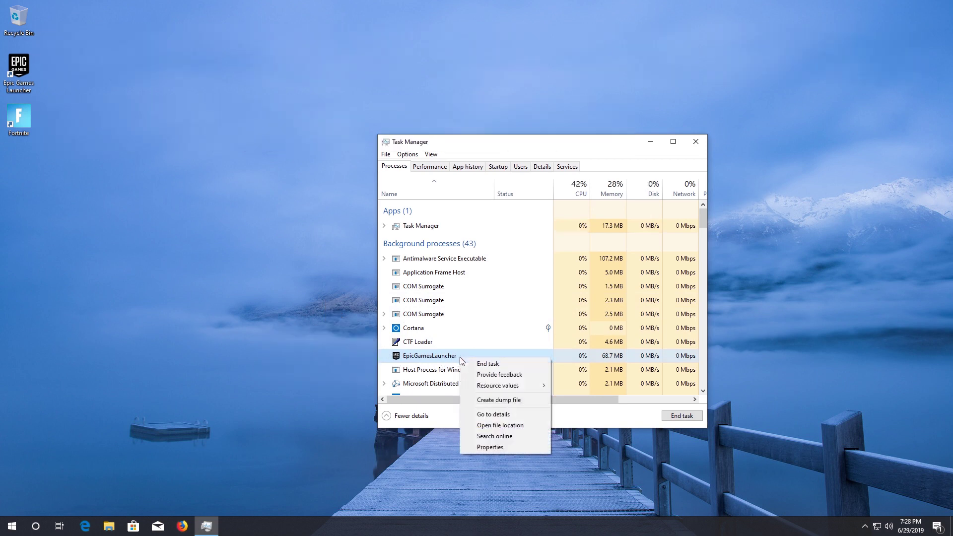
pyautogui.click(518, 364)
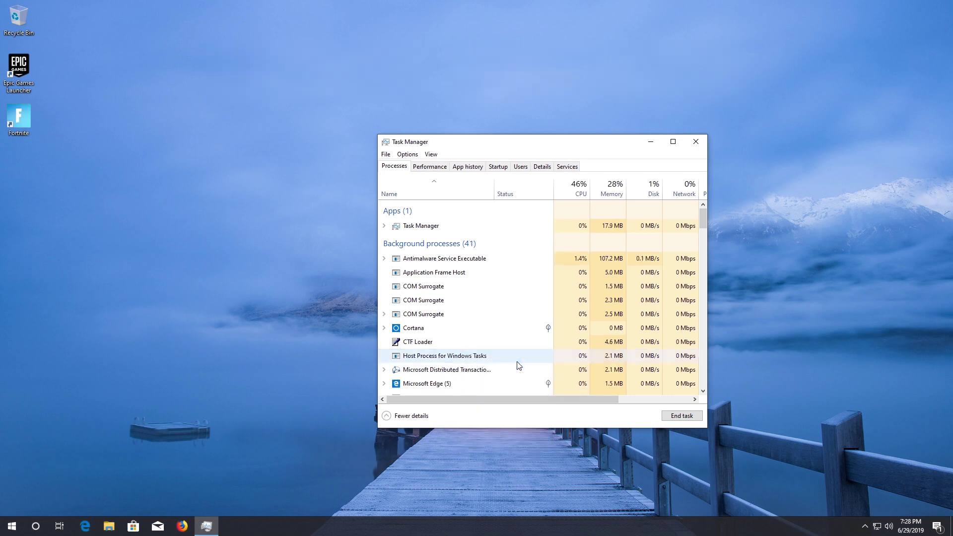
pyautogui.click(696, 142)
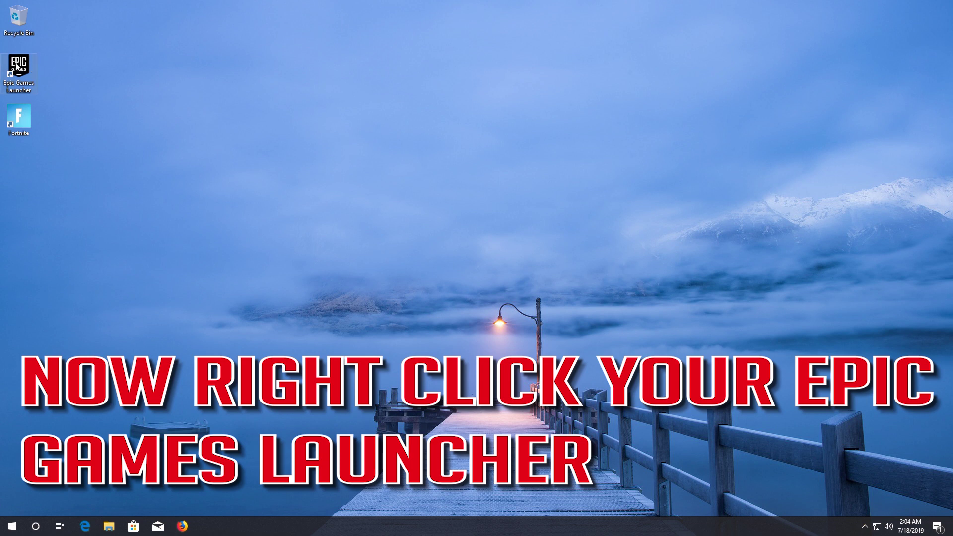
# Tick 'Run this program as an administrator' in the Epic Games Launcher shortcut's Compatibility properties and apply it.
pyautogui.rightClick(16, 66)
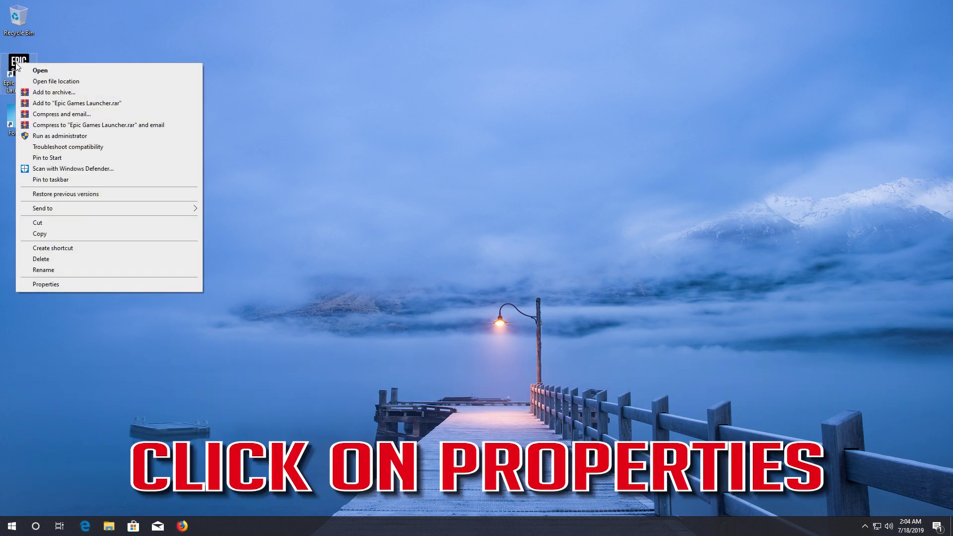
pyautogui.click(97, 285)
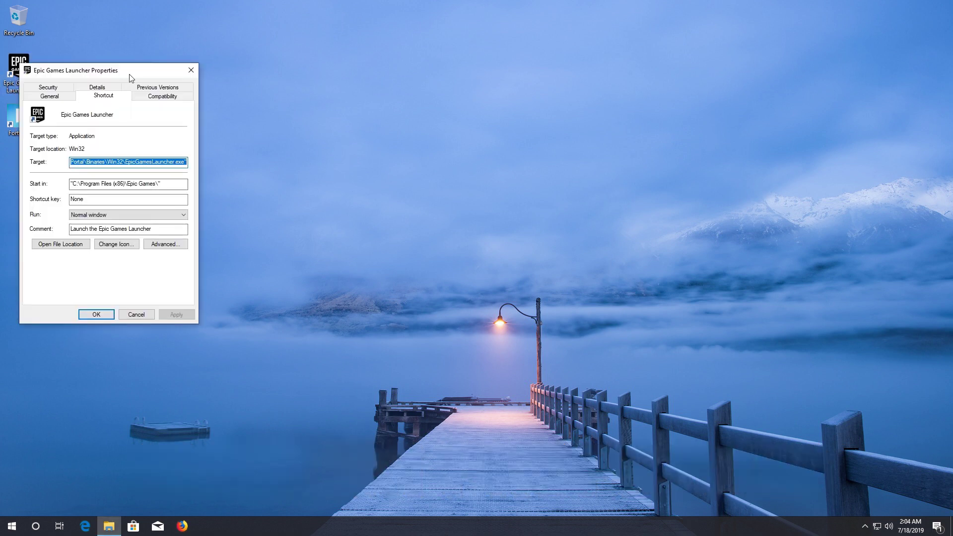
pyautogui.moveTo(130, 77); pyautogui.dragTo(426, 128)
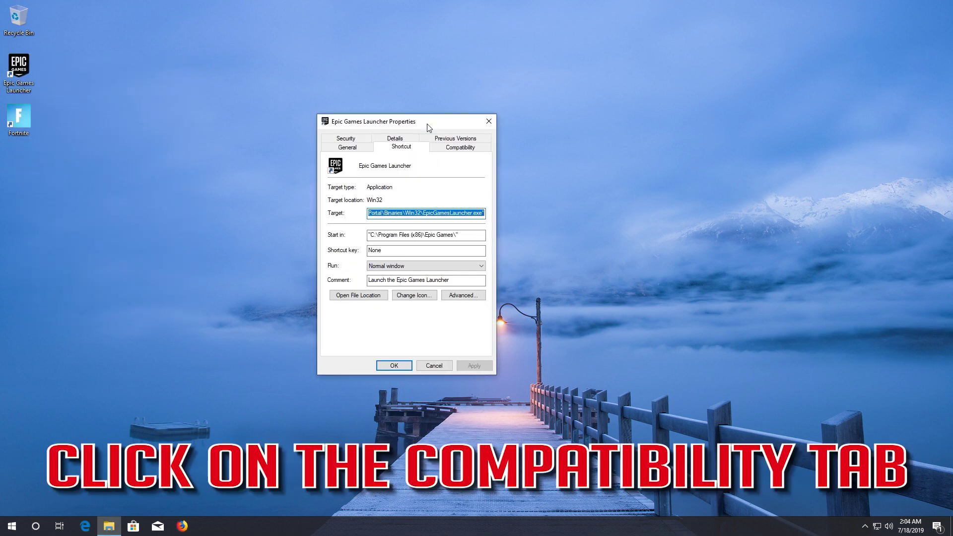
pyautogui.click(474, 149)
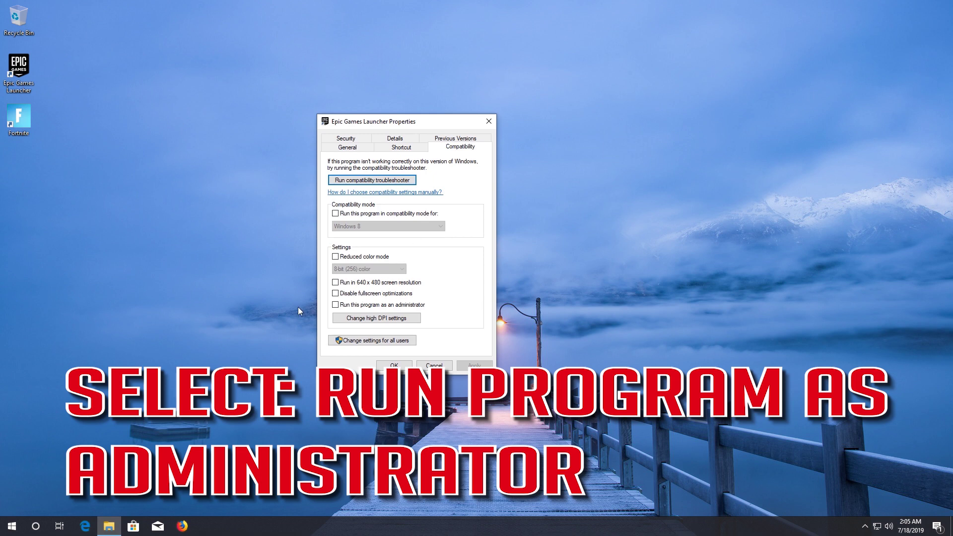
pyautogui.click(336, 305)
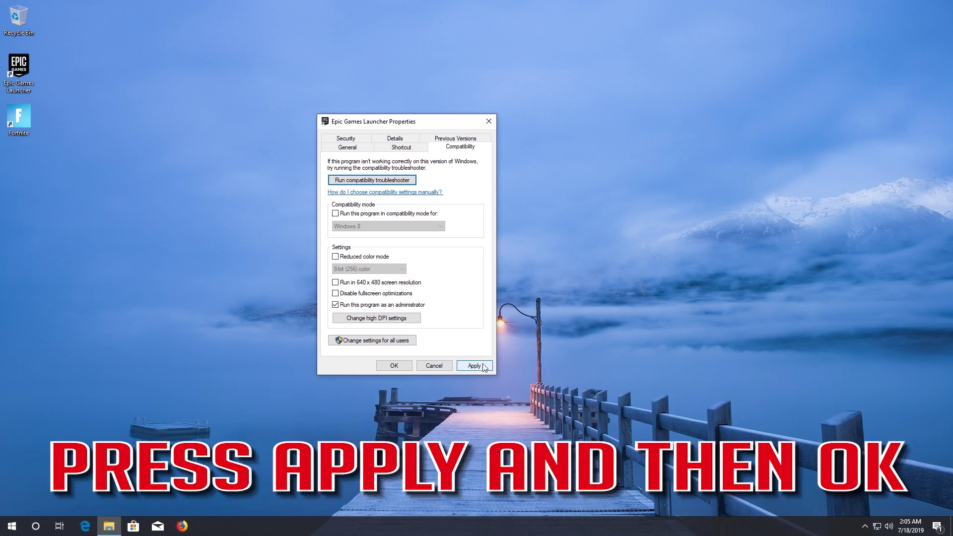
pyautogui.click(482, 366)
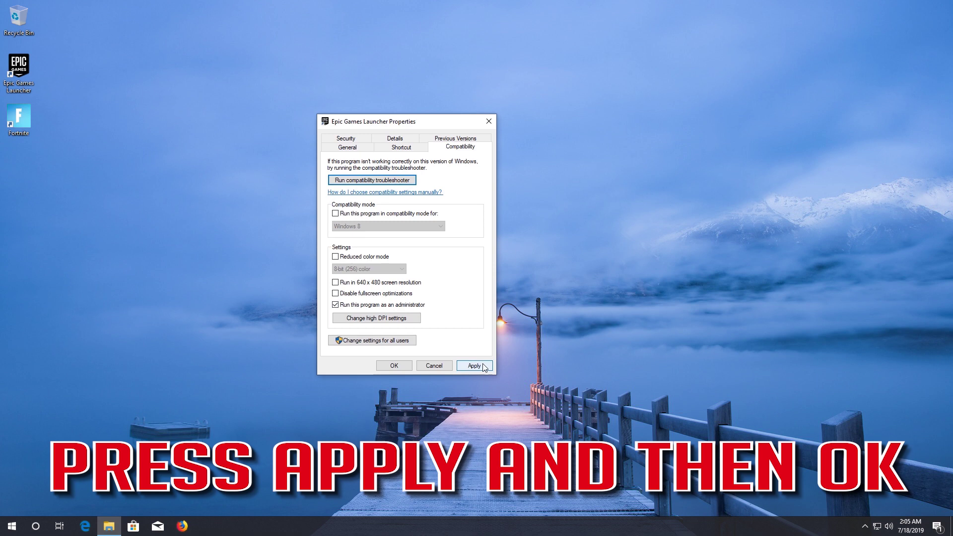
pyautogui.click(394, 366)
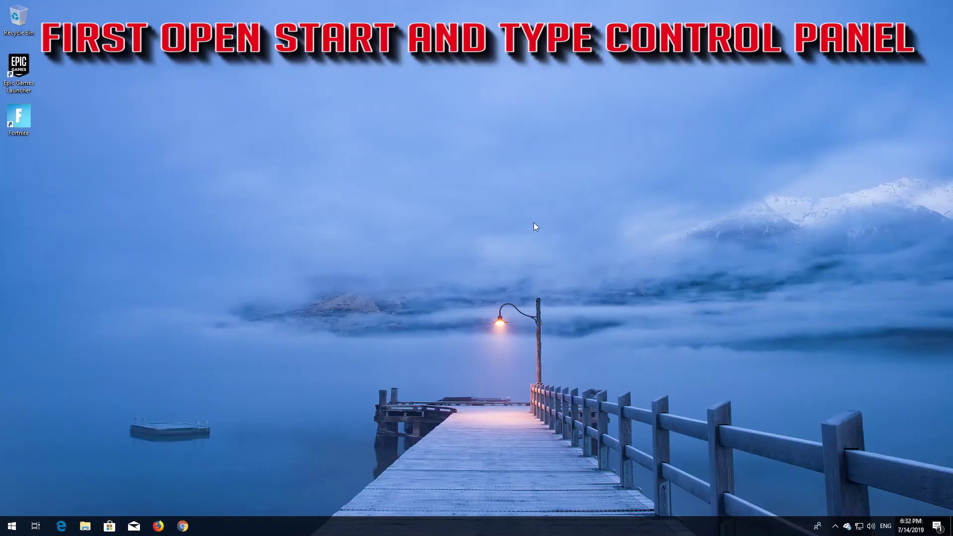
# Search 'control panel' from Start, open Control Panel and go to Network and Internet.
pyautogui.press('super')
pyautogui.write('c')
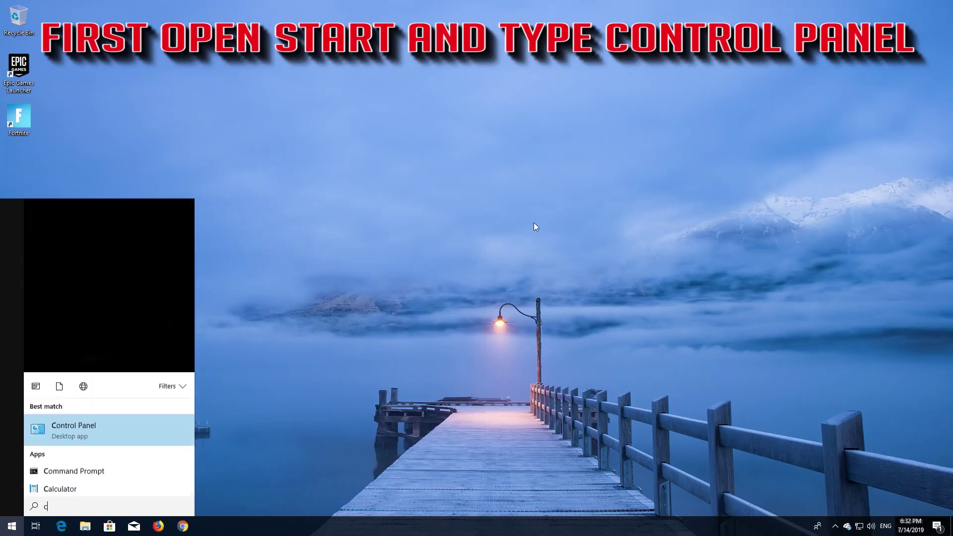
pyautogui.write('ontrol p')
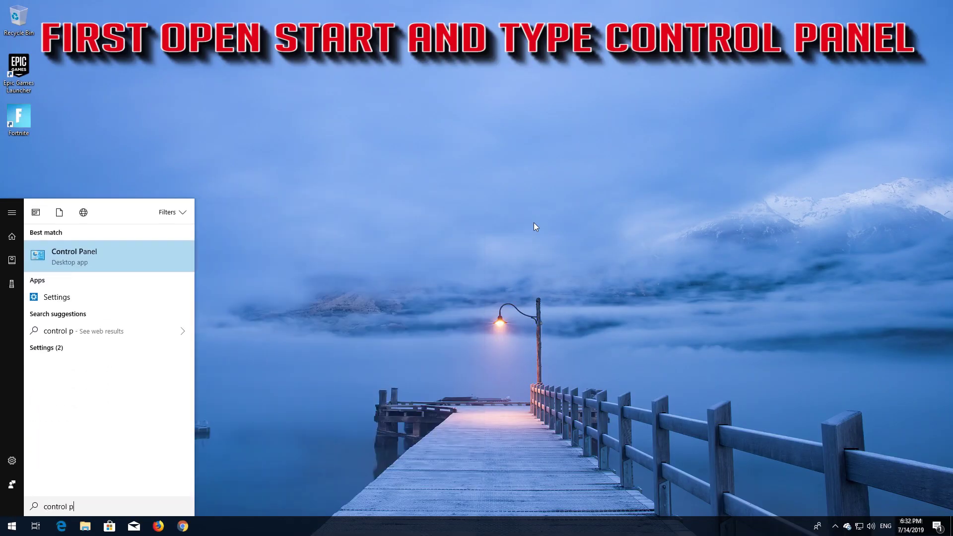
pyautogui.write('anel')
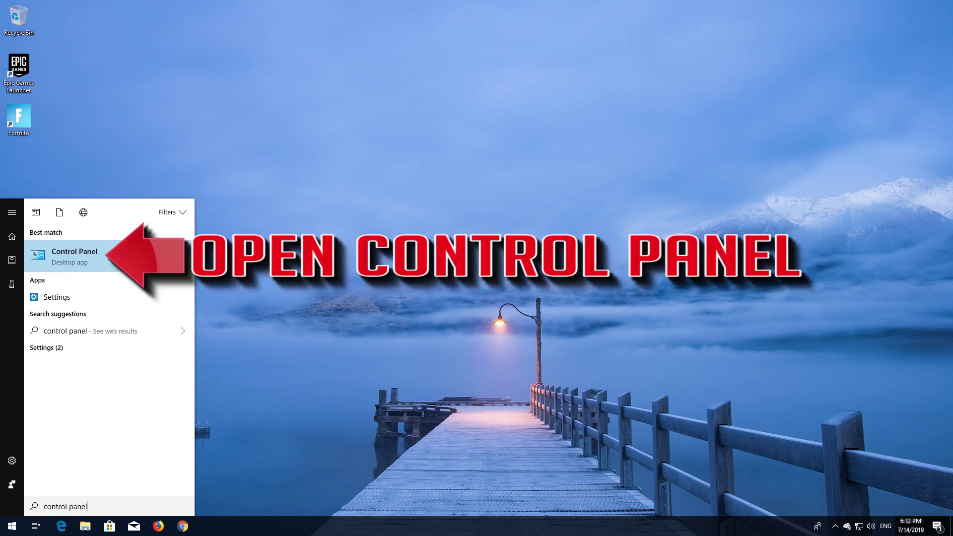
pyautogui.click(64, 269)
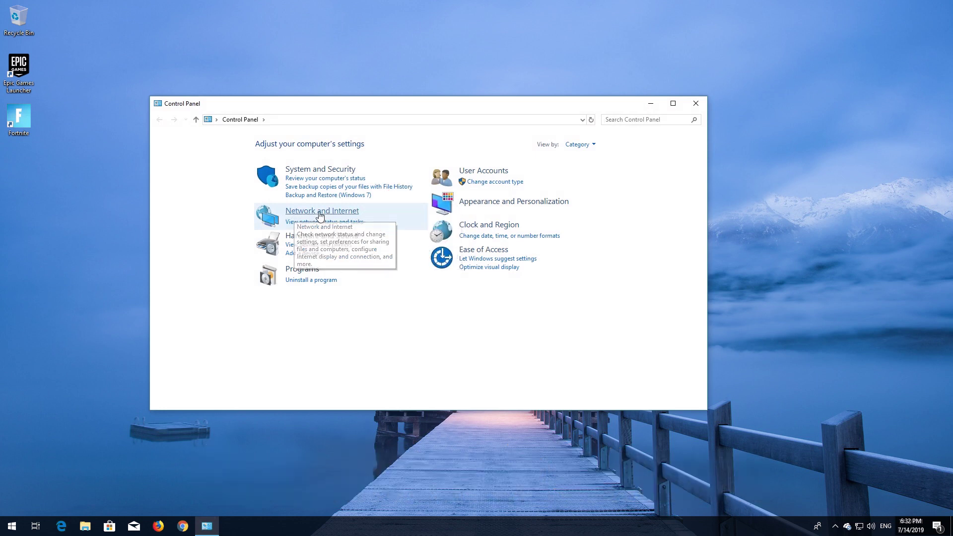
pyautogui.click(320, 214)
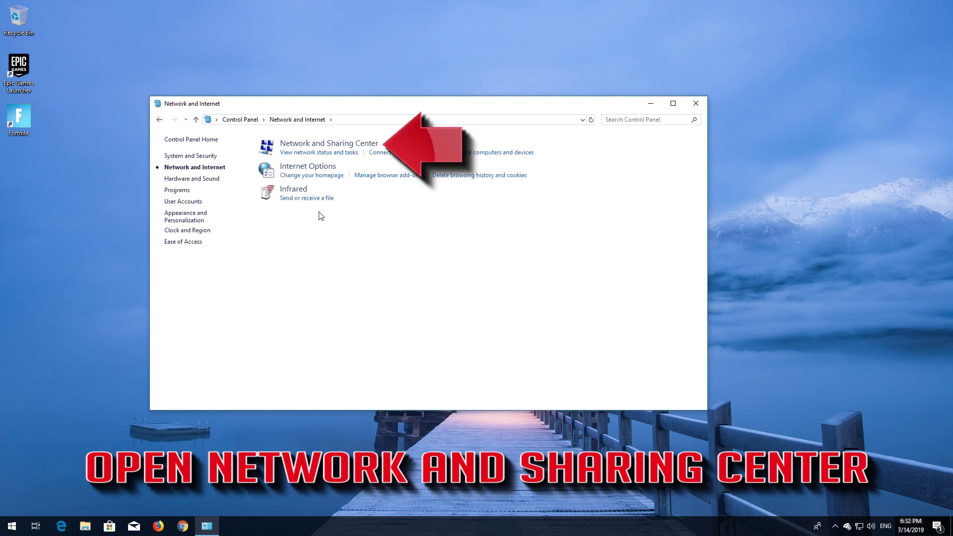
# Open the Ethernet adapter's Properties via Network and Sharing Center and select Internet Protocol Version 4 (TCP/IPv4).
pyautogui.click(342, 144)
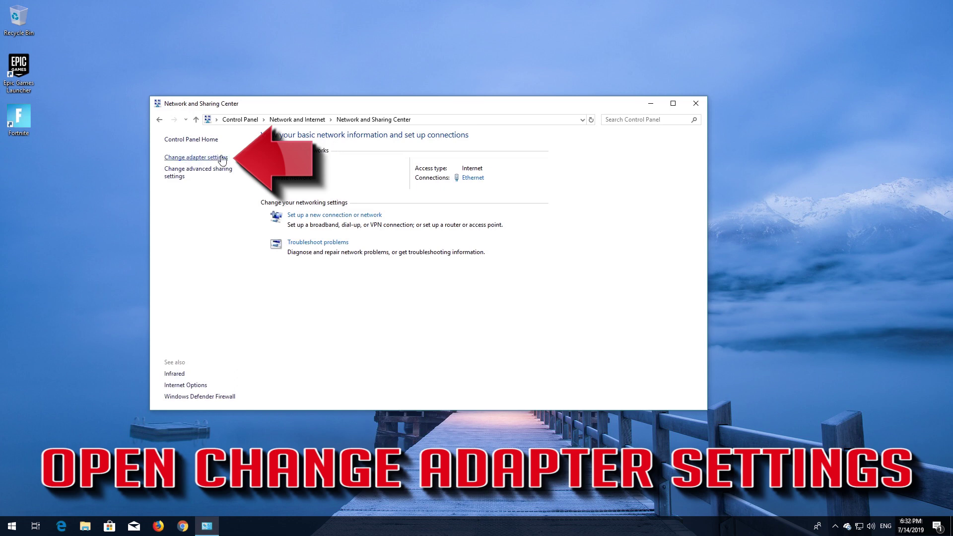
pyautogui.click(188, 158)
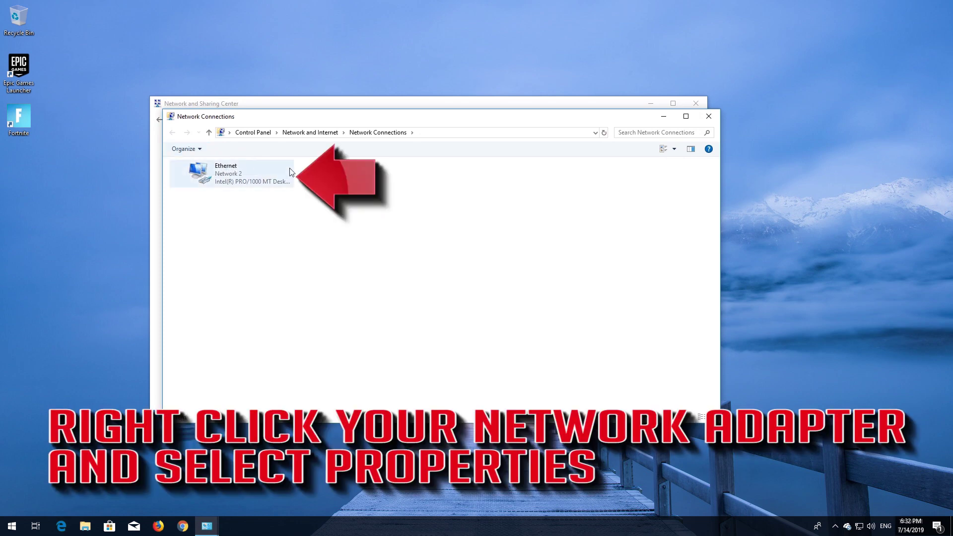
pyautogui.rightClick(236, 178)
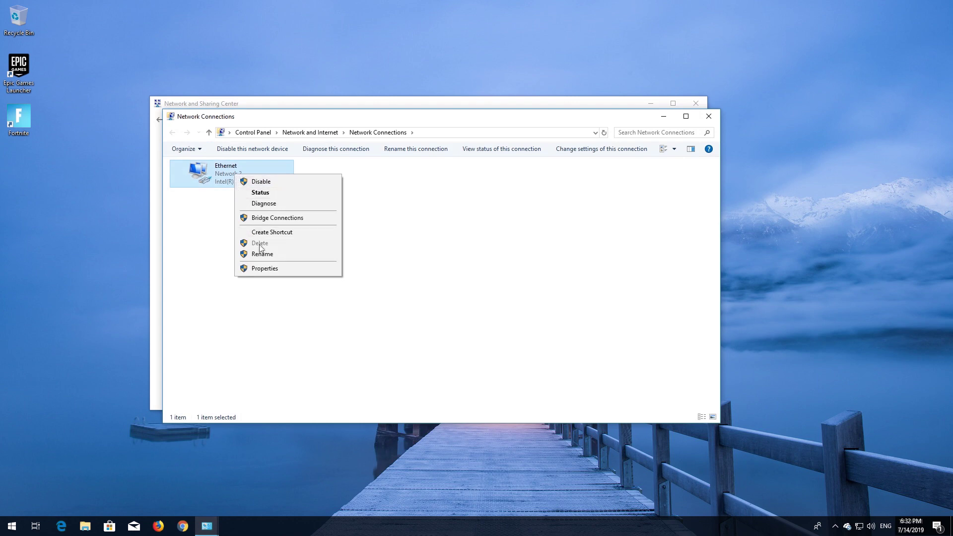
pyautogui.click(270, 268)
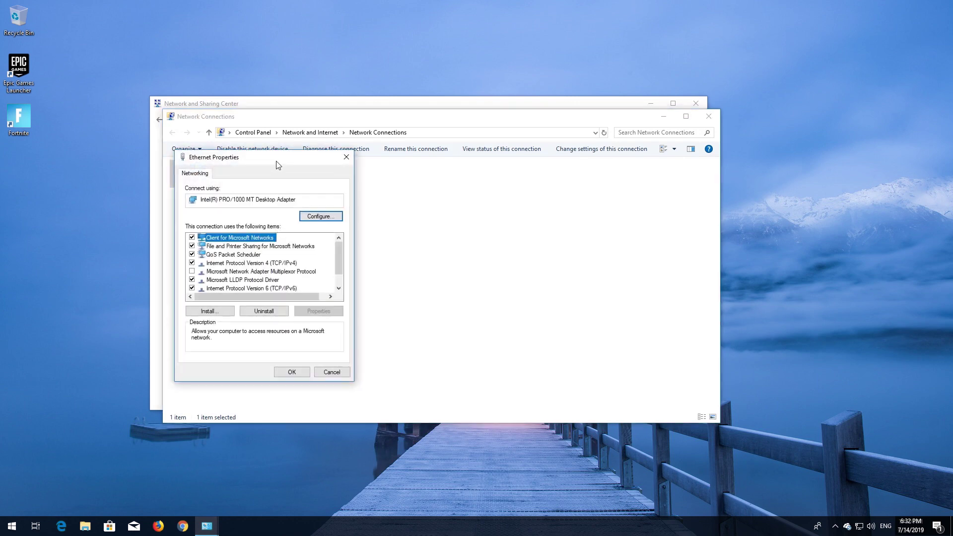
pyautogui.moveTo(276, 164); pyautogui.dragTo(457, 169)
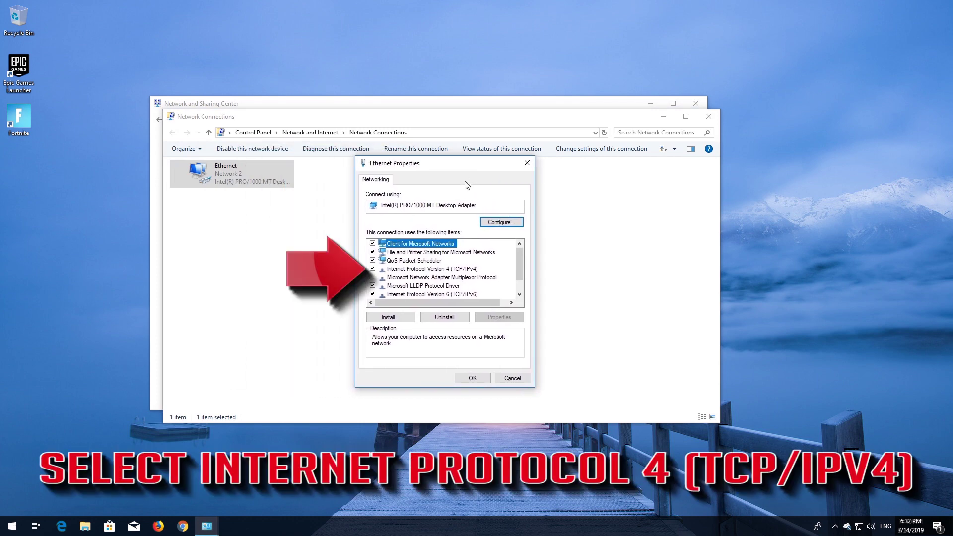
pyautogui.click(436, 271)
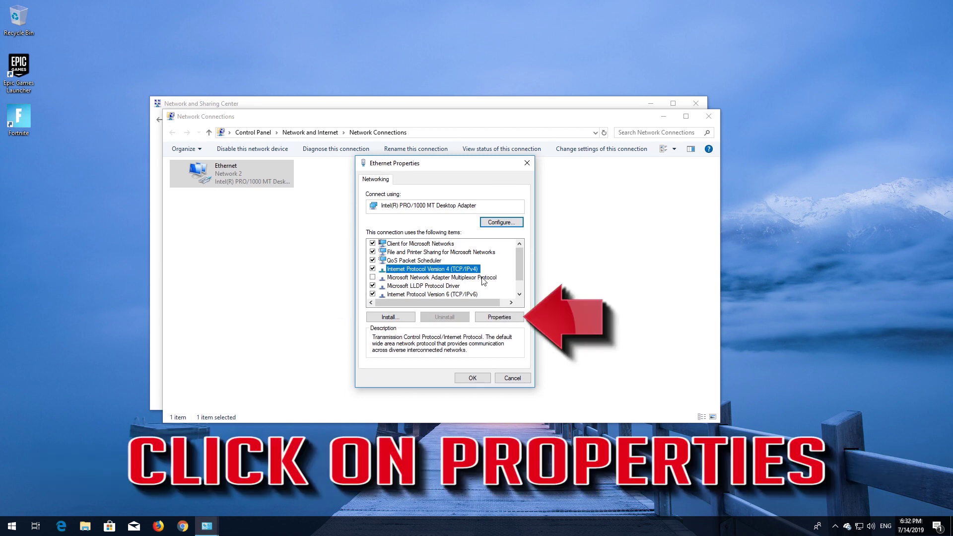
# In the IPv4 properties, switch to manual DNS server addresses and enter 1.1.1.1 as preferred.
pyautogui.click(506, 318)
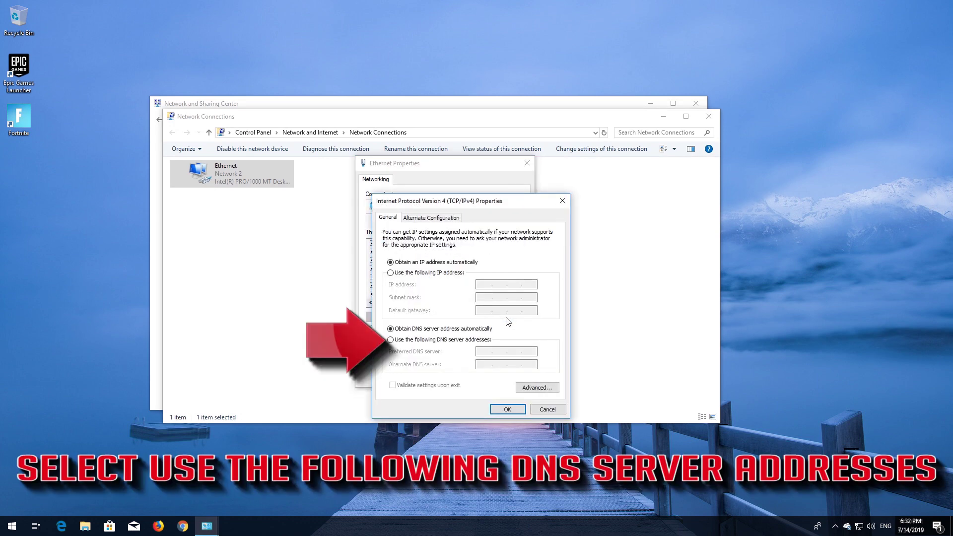
pyautogui.click(483, 342)
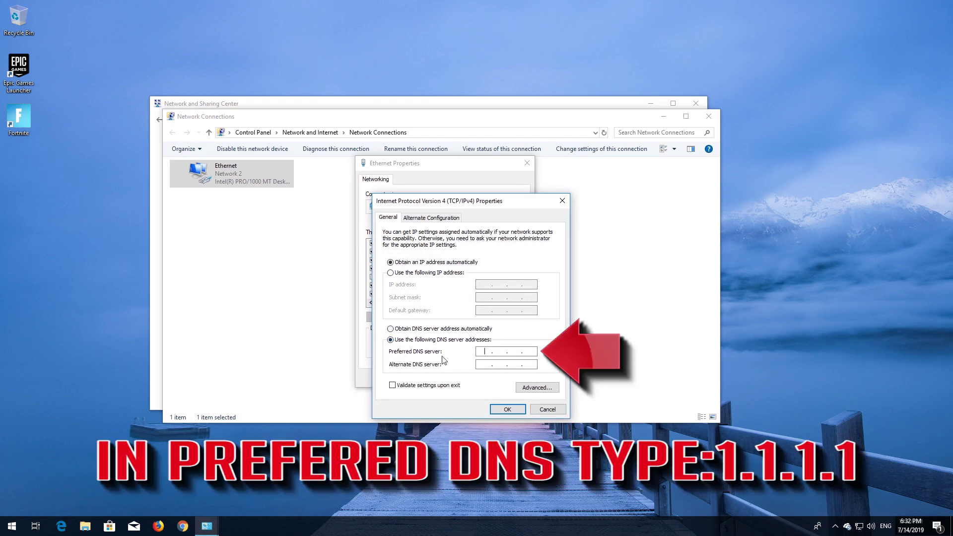
pyautogui.write('1.1.1.1')
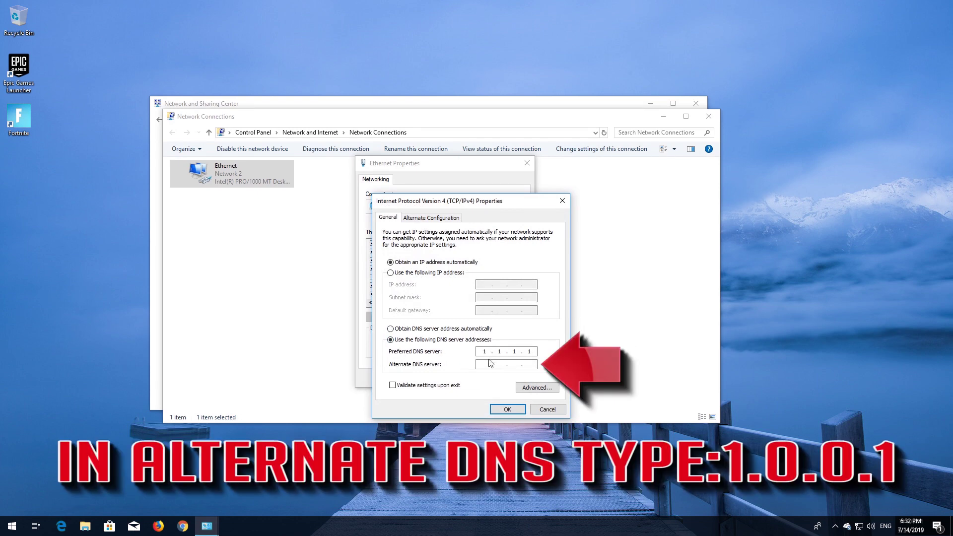
pyautogui.click(486, 364)
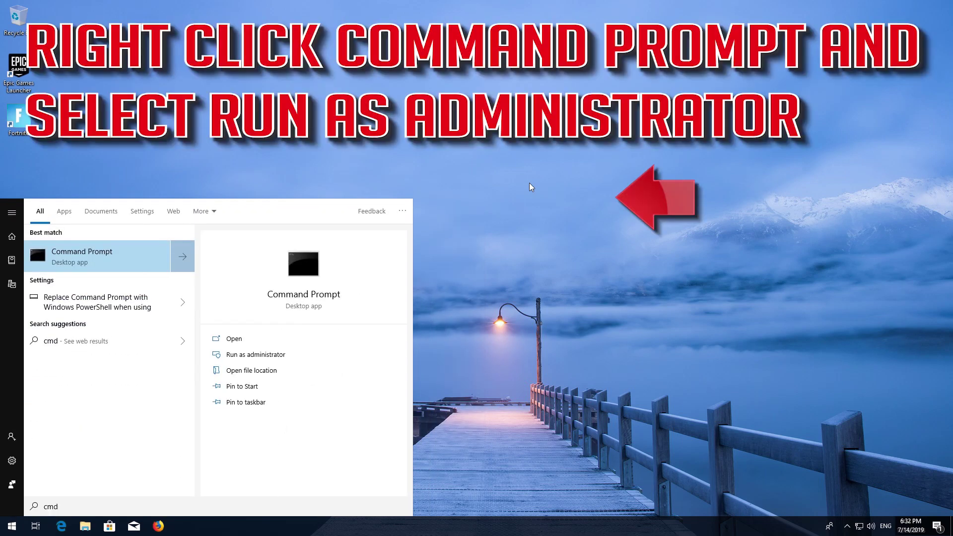
# Launch the Command Prompt search result as administrator, approving the UAC prompt.
pyautogui.rightClick(103, 258)
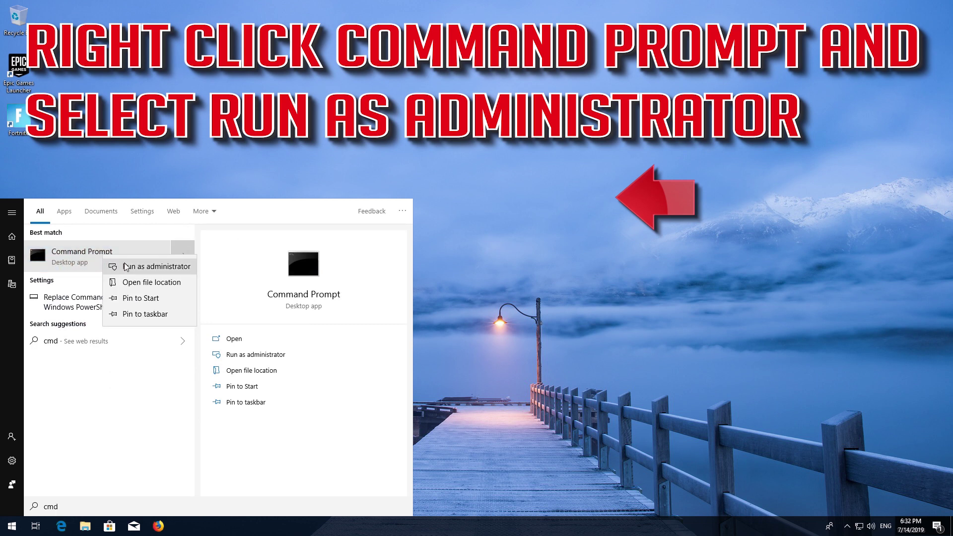
pyautogui.click(166, 270)
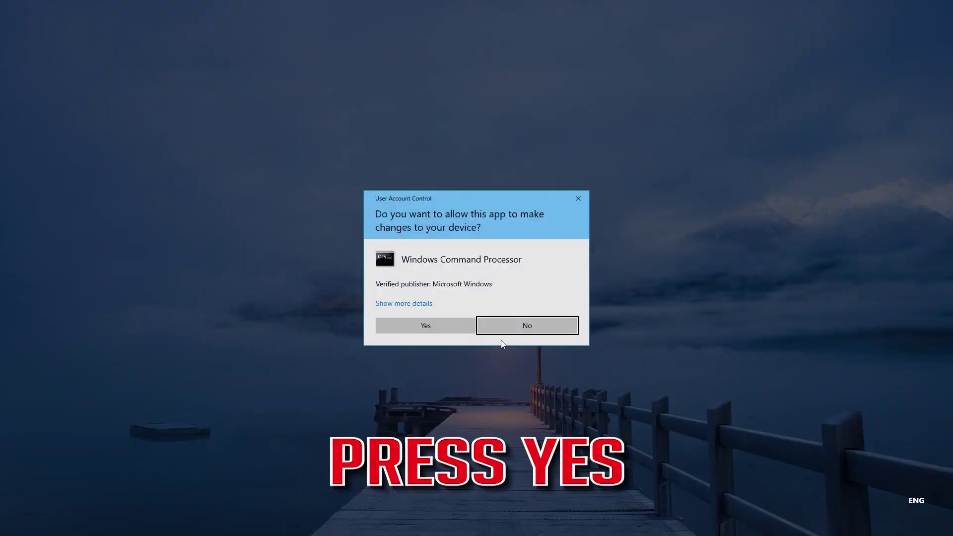
pyautogui.click(426, 326)
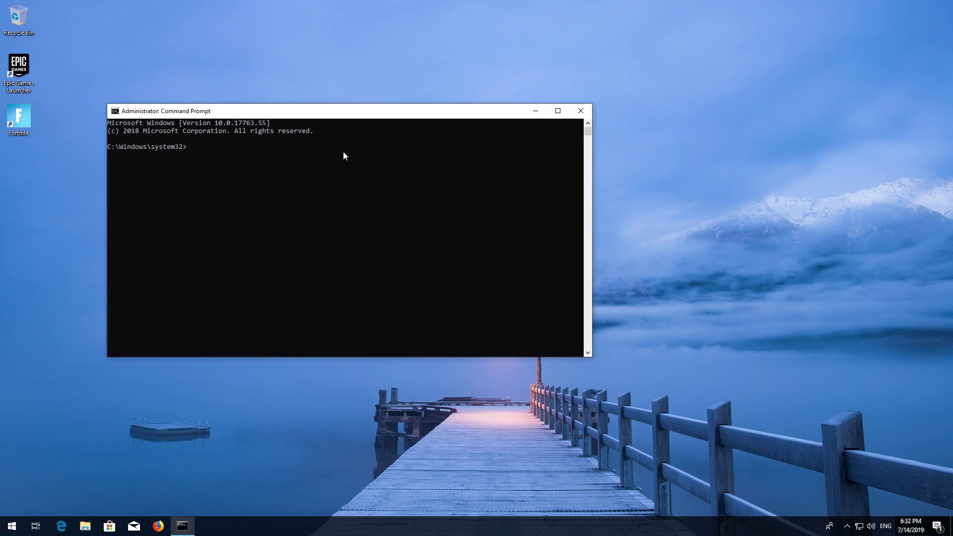
# Run 'netsh int ip reset C:\resetlog.txt' and 'netsh winsock reset' in the elevated Command Prompt.
pyautogui.moveTo(341, 120); pyautogui.dragTo(485, 138)
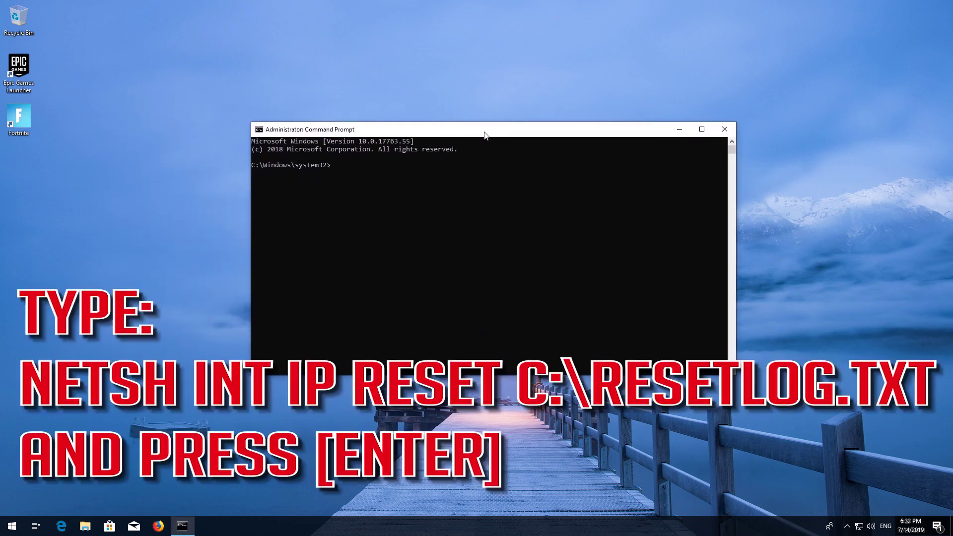
pyautogui.write('netsh int ip')
pyautogui.write(' rese')
pyautogui.write('t C:\\')
pyautogui.write('resetl')
pyautogui.write('og.tx')
pyautogui.write('t')
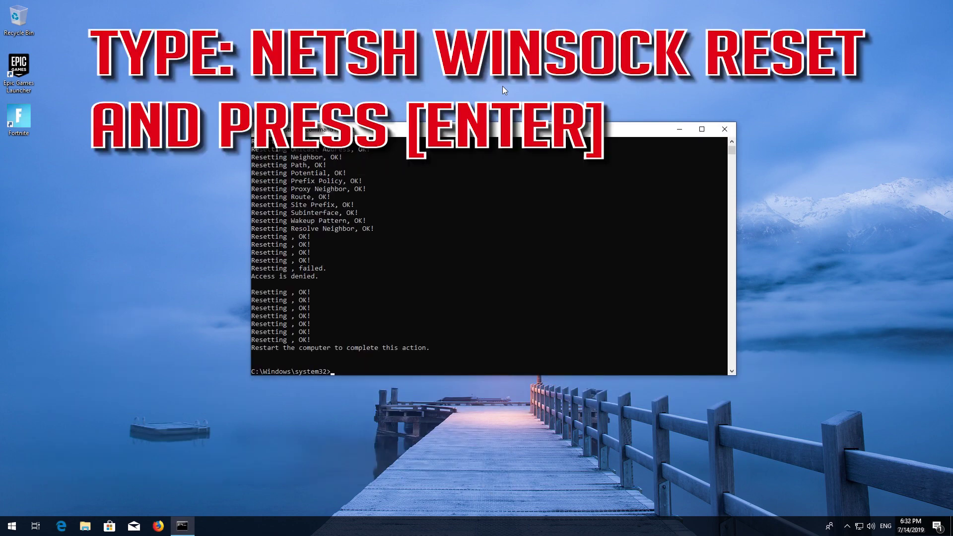
pyautogui.write('net')
pyautogui.write('sh winsock reset')
pyautogui.press('Return')
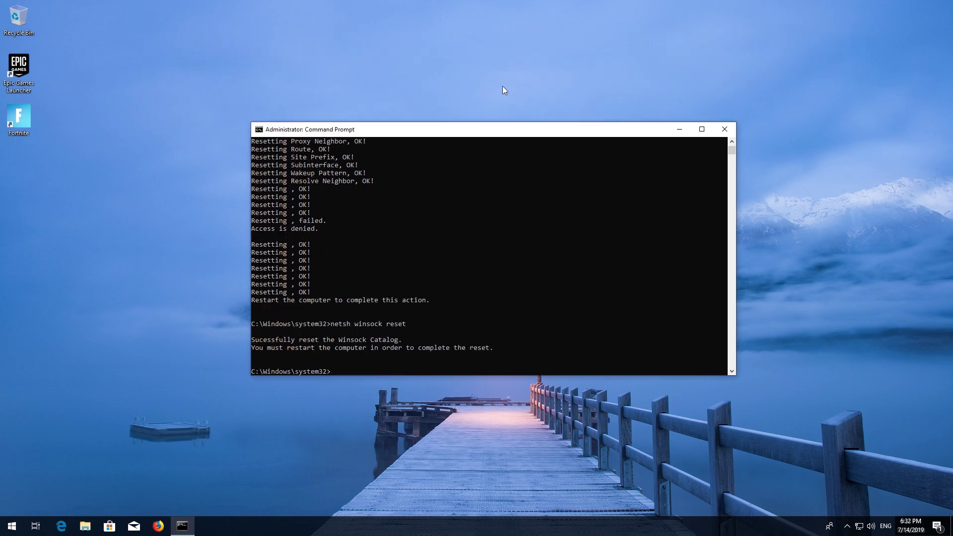
# Flush the DNS cache with ipconfig /flushdns, then exit Command Prompt.
pyautogui.write('ipcon')
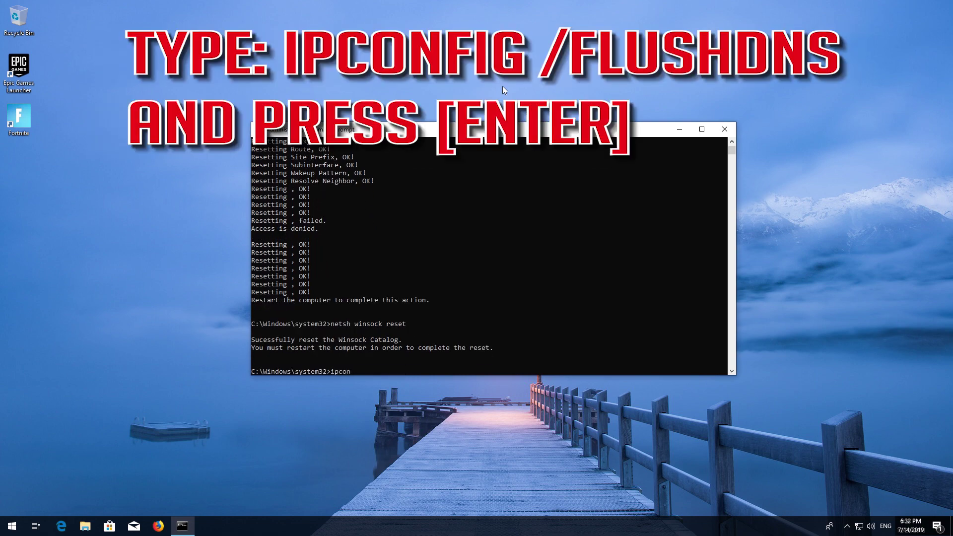
pyautogui.write('fig')
pyautogui.write('flushdns')
pyautogui.press('Return')
pyautogui.write('exit')
pyautogui.press('Return')
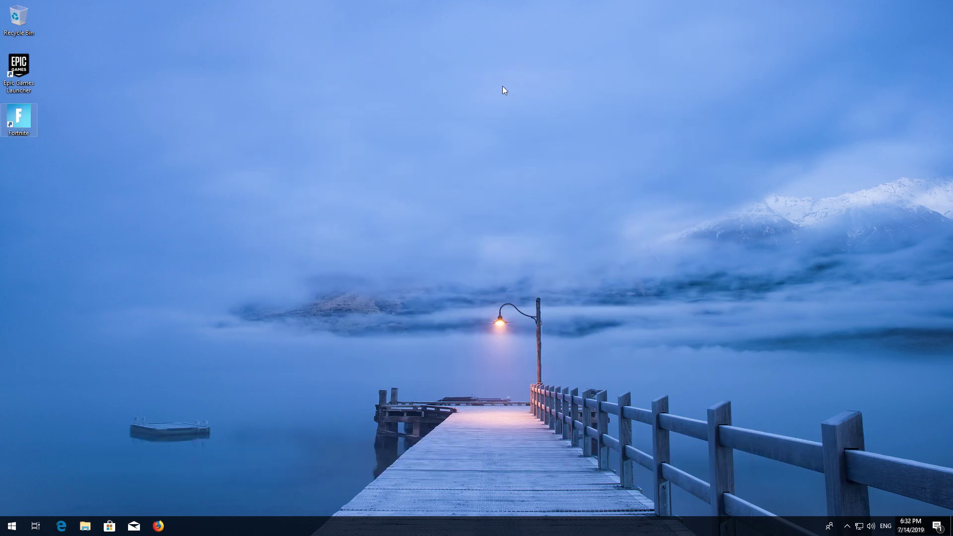
# Show the Start menu's Shut down and Restart options.
pyautogui.click(2, 529)
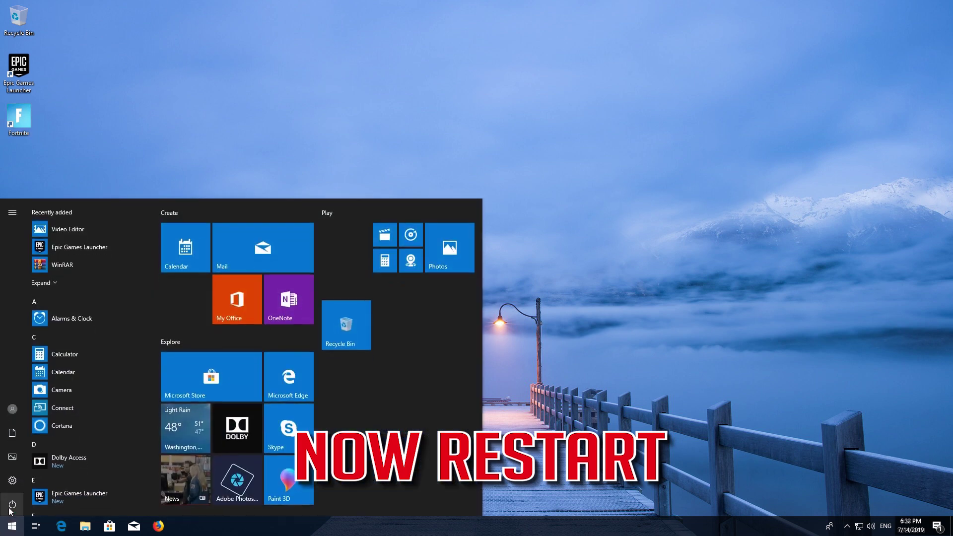
pyautogui.click(12, 505)
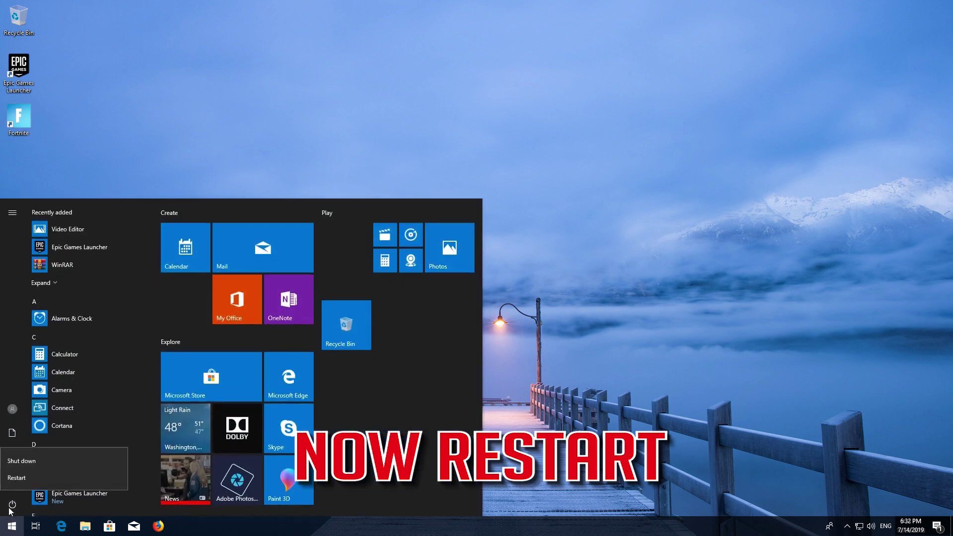